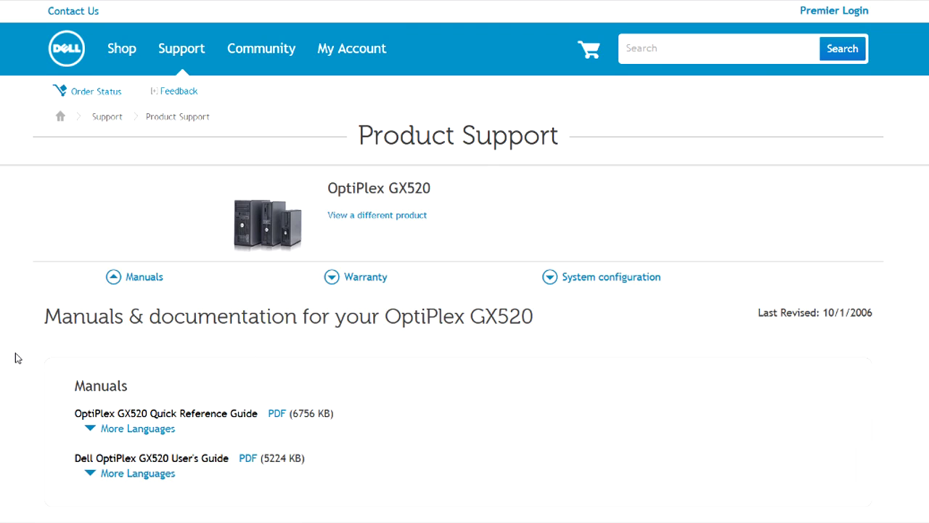
Scroll the GX520 drivers page to the Network (4 files) list with the Broadcom 57XX driver R132254.EXE.
{"action": "scroll", "coordinate": [19, 358], "scroll_direction": "down", "scroll_amount": 4}
{"action": "scroll", "coordinate": [19, 358], "scroll_direction": "down", "scroll_amount": 7}
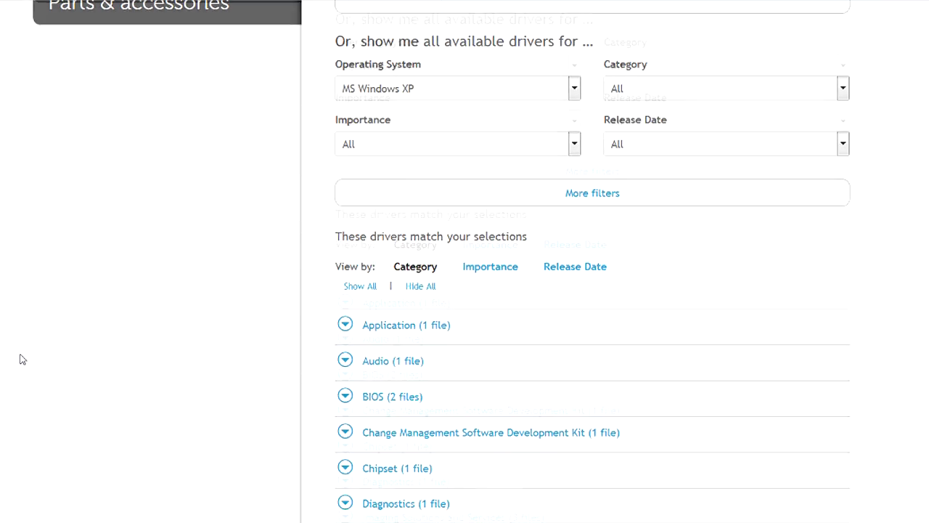
{"action": "scroll", "coordinate": [20, 359], "scroll_direction": "down", "scroll_amount": 3}
{"action": "scroll", "coordinate": [21, 359], "scroll_direction": "up", "scroll_amount": 1}
{"action": "scroll", "coordinate": [21, 358], "scroll_direction": "down", "scroll_amount": 5}
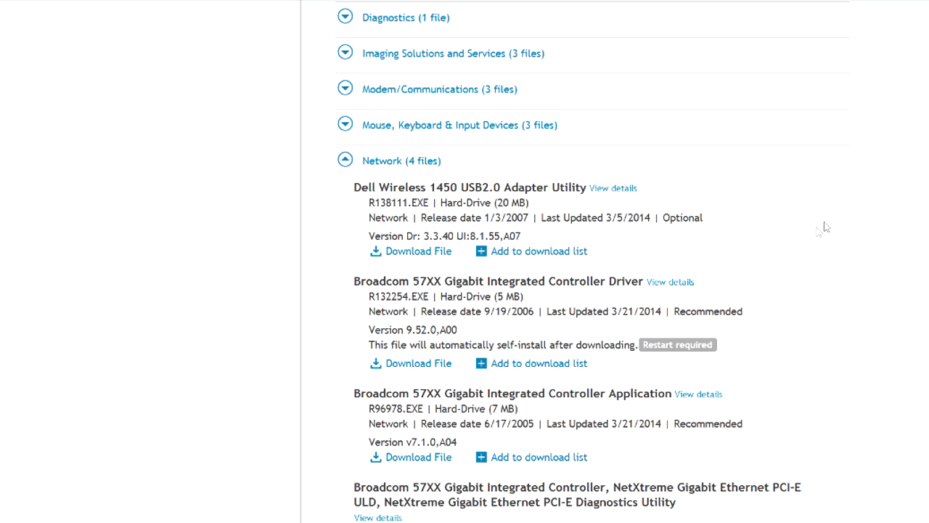
{"action": "left_click", "coordinate": [429, 365]}
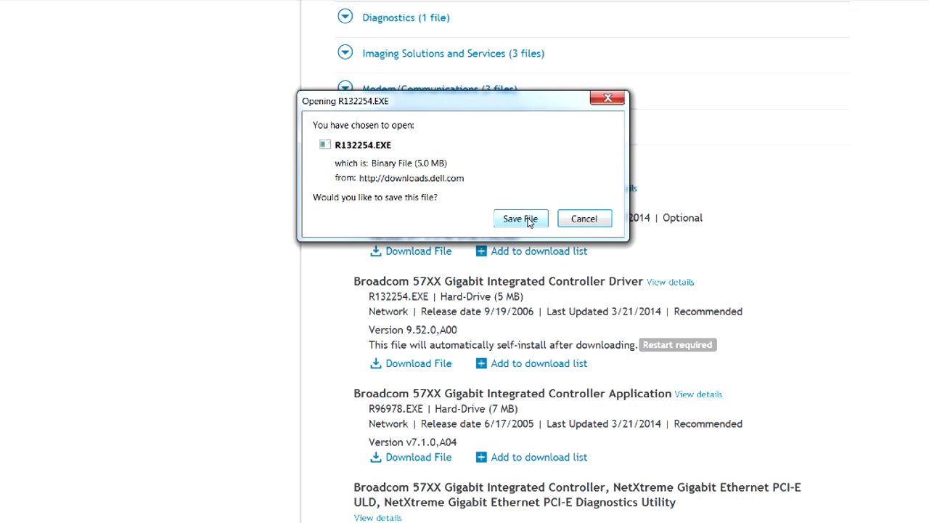
Save R132254 to the Desktop with Save File, then minimize Firefox.
{"action": "left_click", "coordinate": [521, 218]}
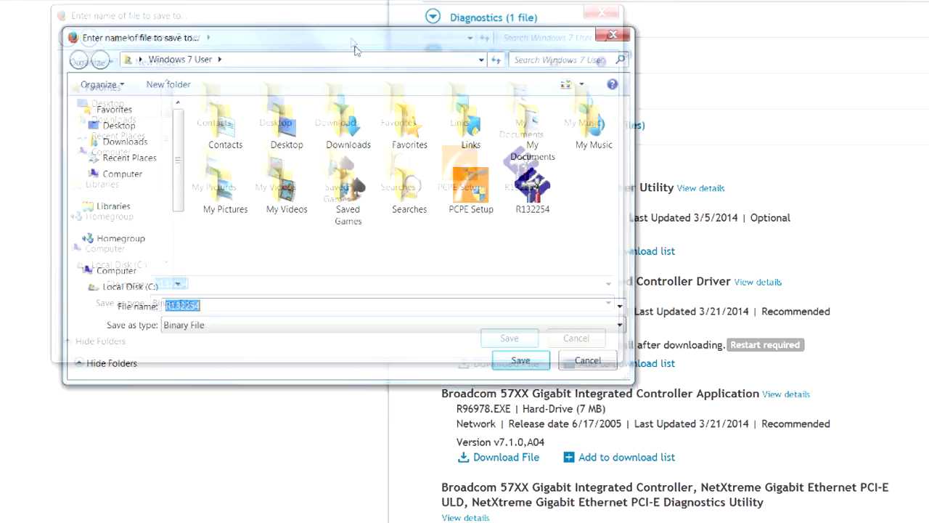
{"action": "left_click", "coordinate": [135, 135]}
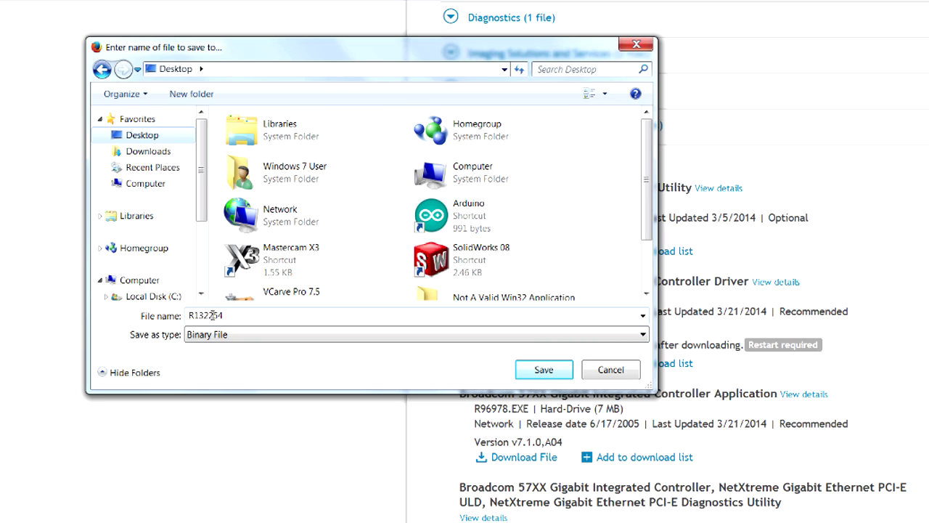
{"action": "left_click", "coordinate": [541, 370]}
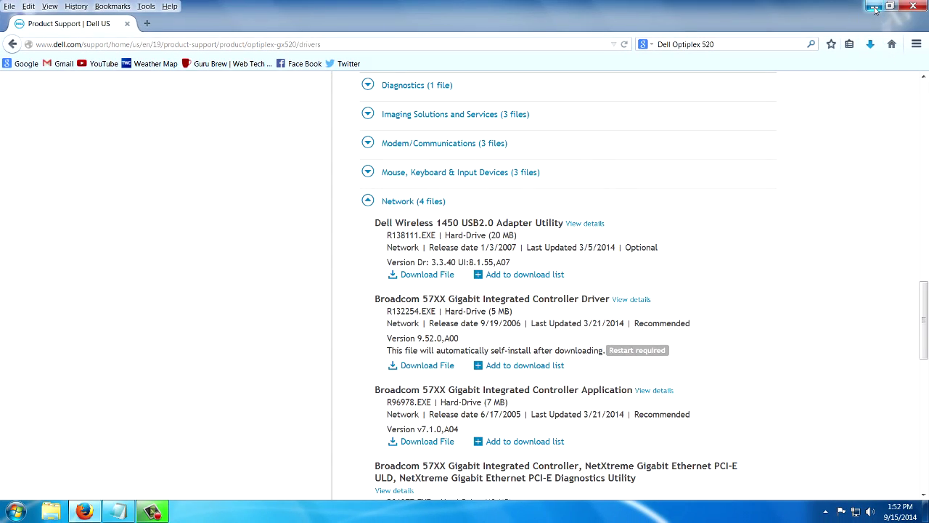
{"action": "left_click", "coordinate": [875, 8]}
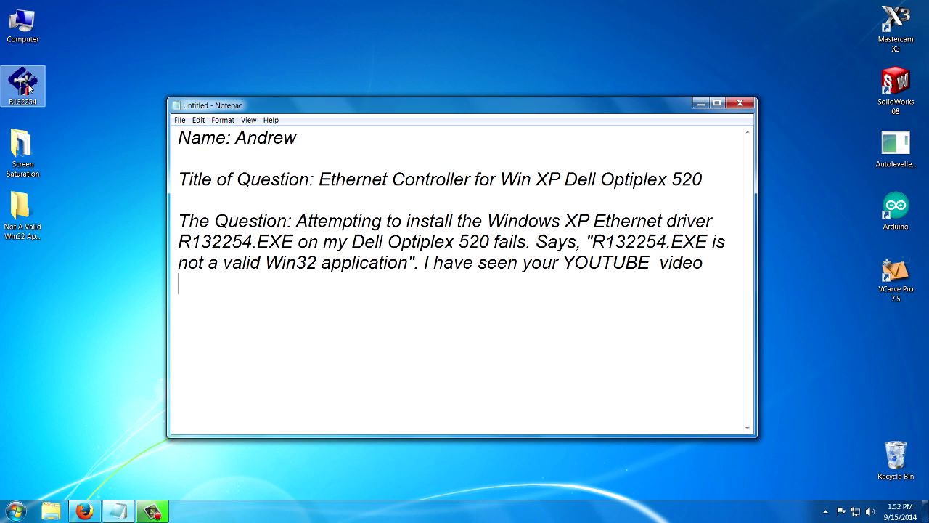
Move the R132254 icon near the top of the desktop and open its Properties.
{"action": "left_click_drag", "start_coordinate": [29, 88], "coordinate": [310, 39]}
{"action": "right_click", "coordinate": [311, 38]}
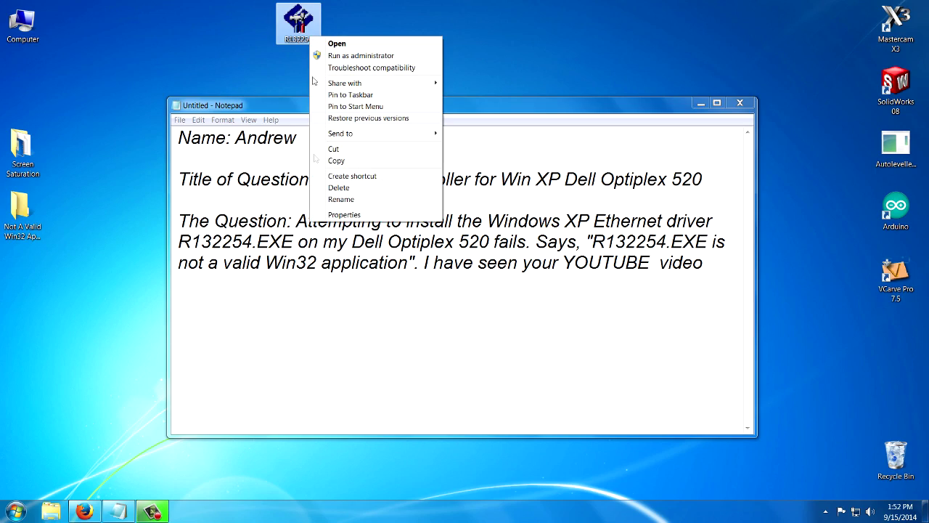
{"action": "left_click", "coordinate": [342, 214]}
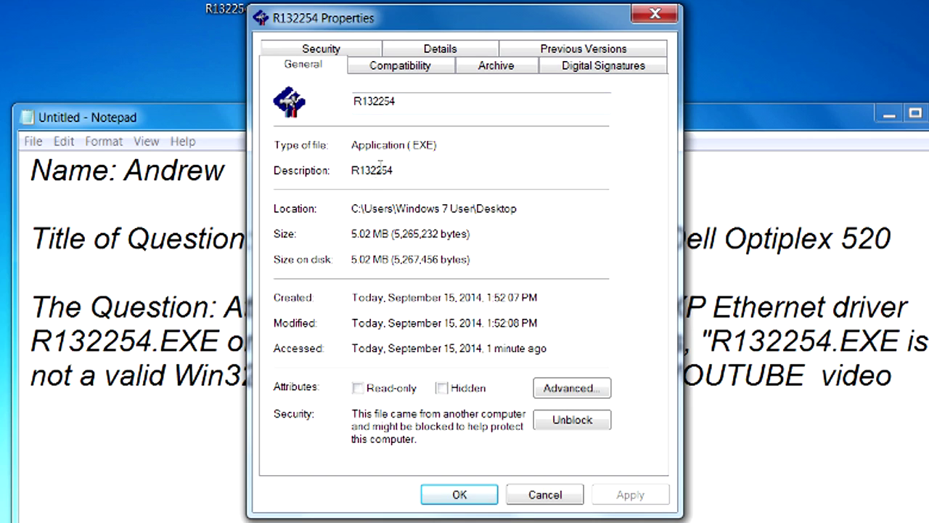
Type '.pc' into the name field, then cancel Properties so R132254 stays unchanged, and select it.
{"action": "left_click", "coordinate": [435, 102]}
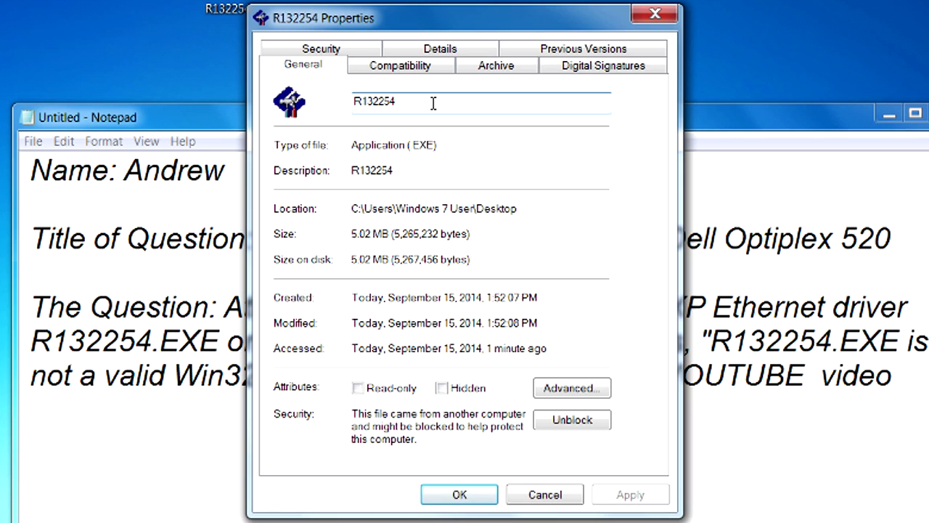
{"action": "type", "text": ".pc"}
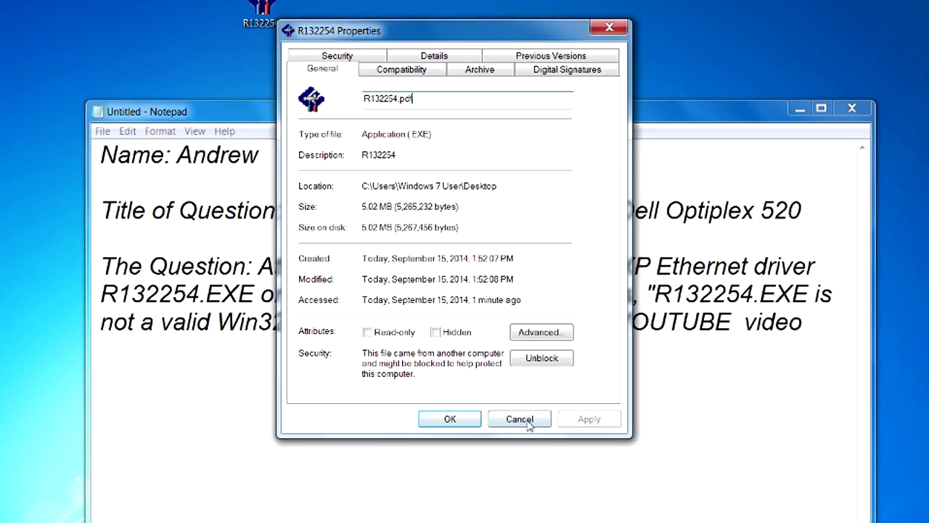
{"action": "left_click", "coordinate": [545, 495]}
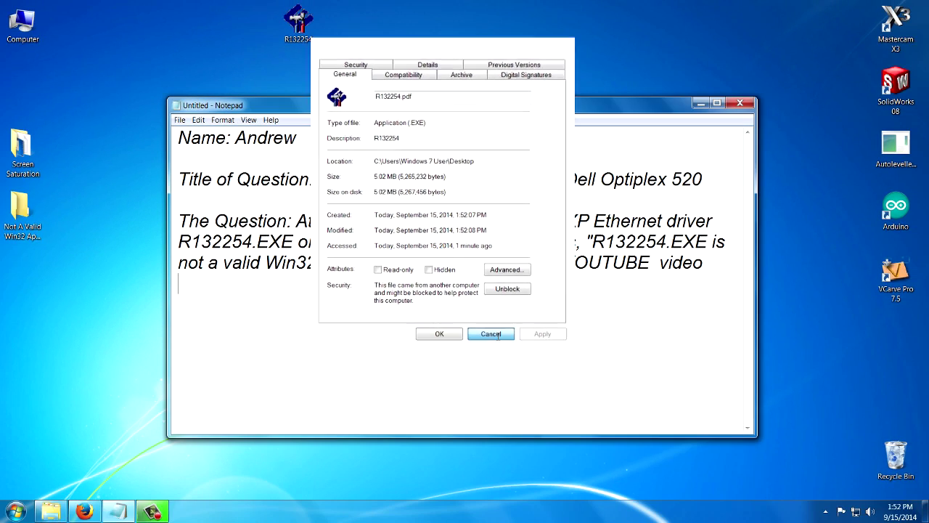
{"action": "left_click", "coordinate": [298, 29]}
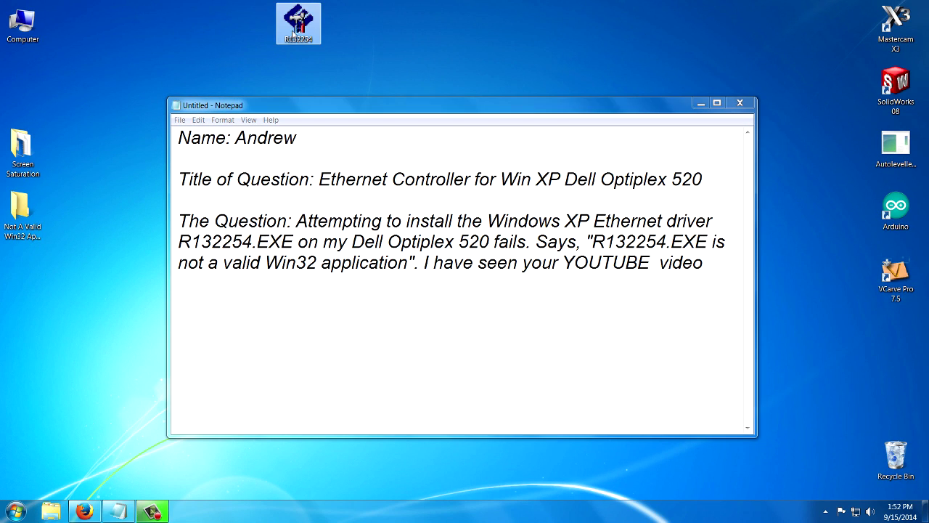
{"action": "double_click", "coordinate": [297, 29]}
{"action": "left_click", "coordinate": [500, 266]}
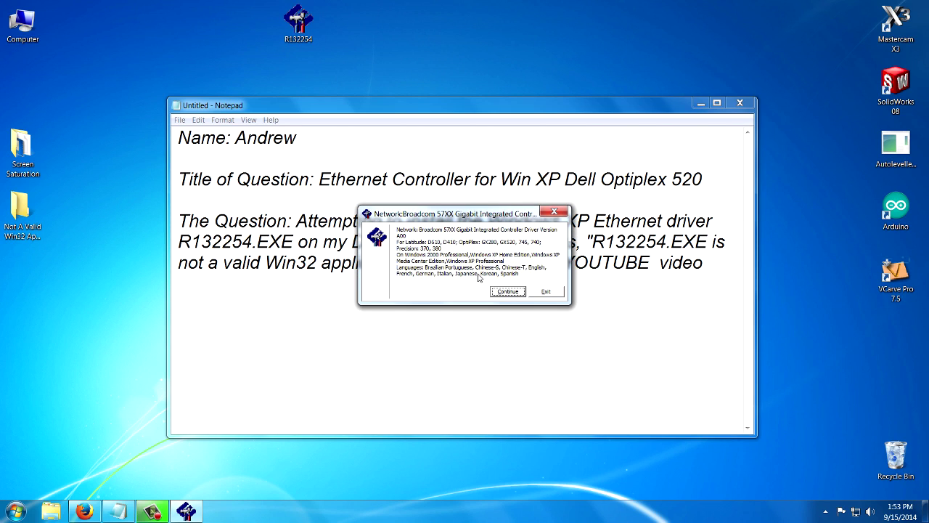
{"action": "left_click", "coordinate": [554, 211]}
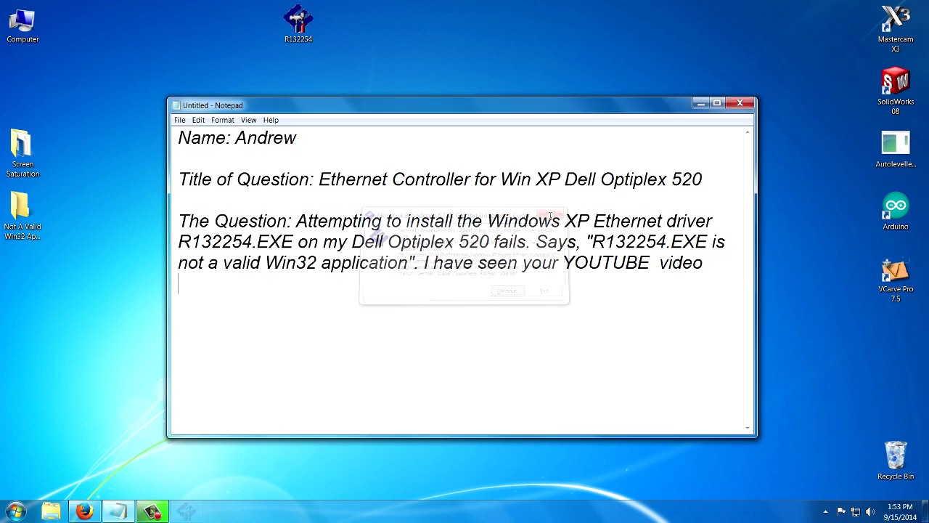
Open Computer, show Recent Places, and nudge the Explorer window slightly down and right.
{"action": "double_click", "coordinate": [22, 32]}
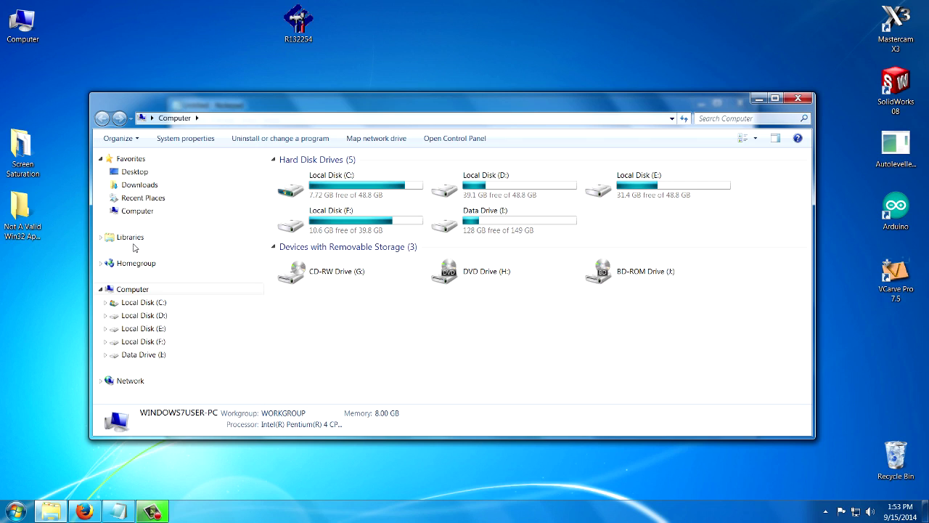
{"action": "left_click", "coordinate": [153, 202]}
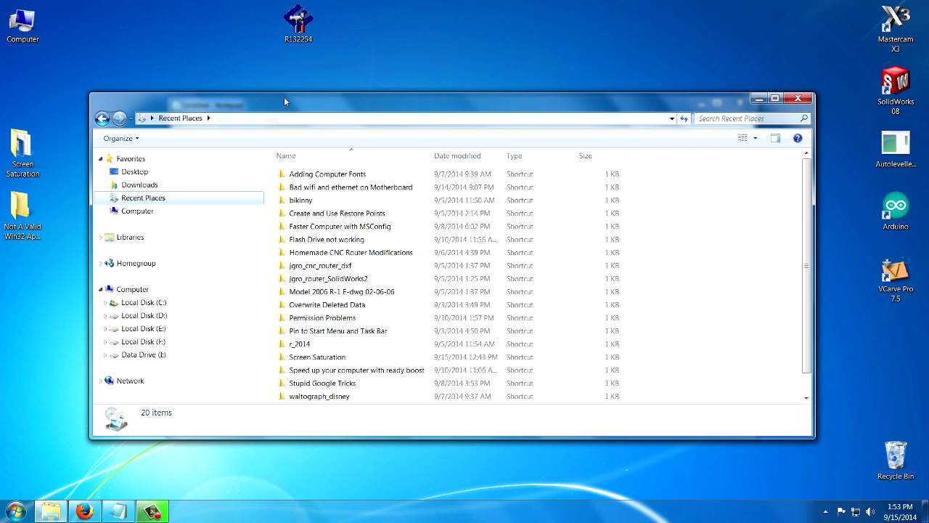
{"action": "left_click_drag", "start_coordinate": [286, 102], "coordinate": [287, 111]}
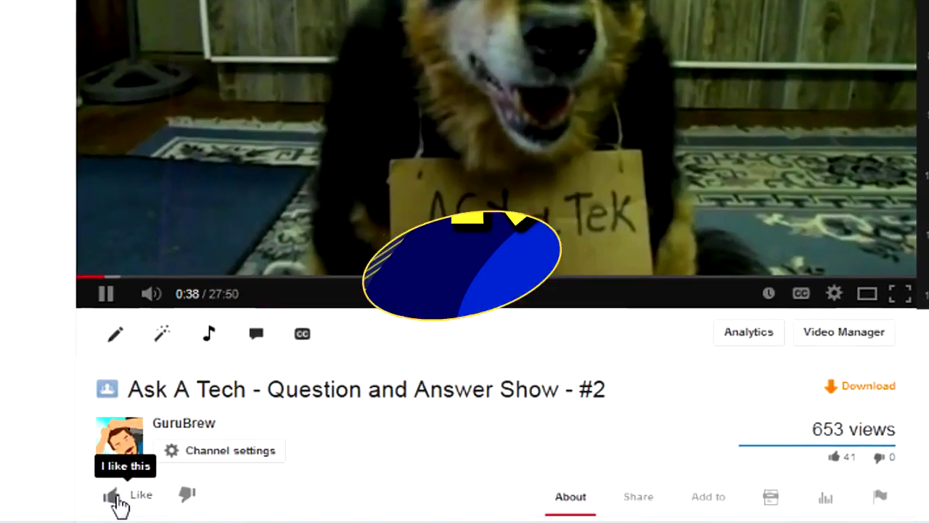
Like the Ask A Tech #2 video and write 'Thanks' in the comment box.
{"action": "left_click", "coordinate": [114, 500]}
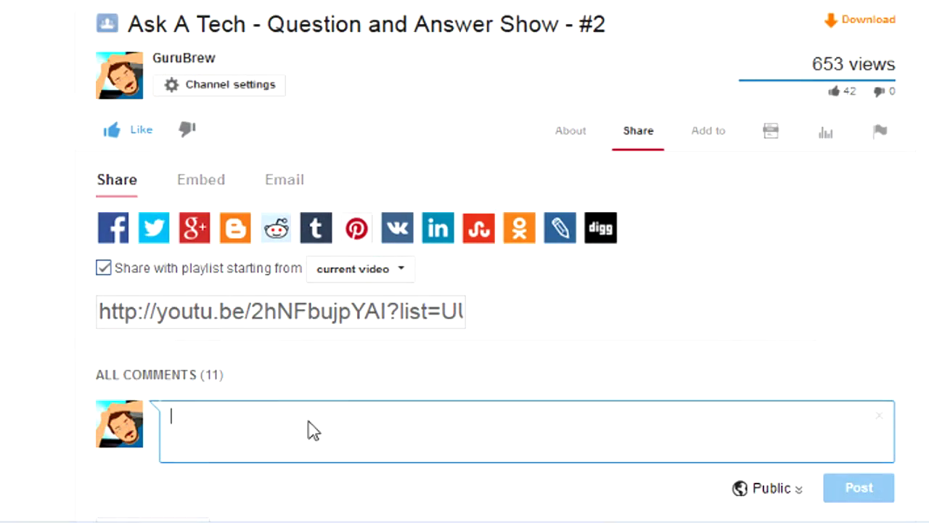
{"action": "type", "text": "Thanks"}
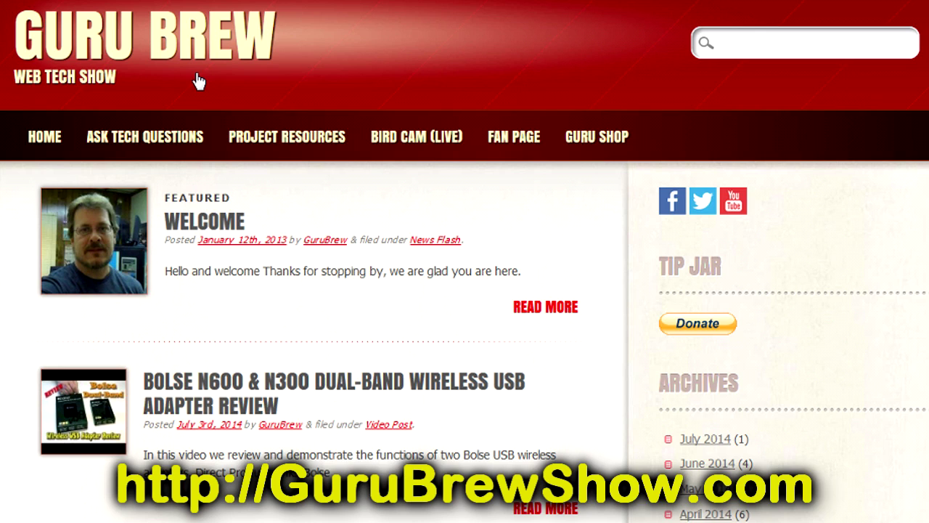
On the Ask Tech Questions page, enter an e-mail address and the title 'Question Title'.
{"action": "left_click", "coordinate": [193, 154]}
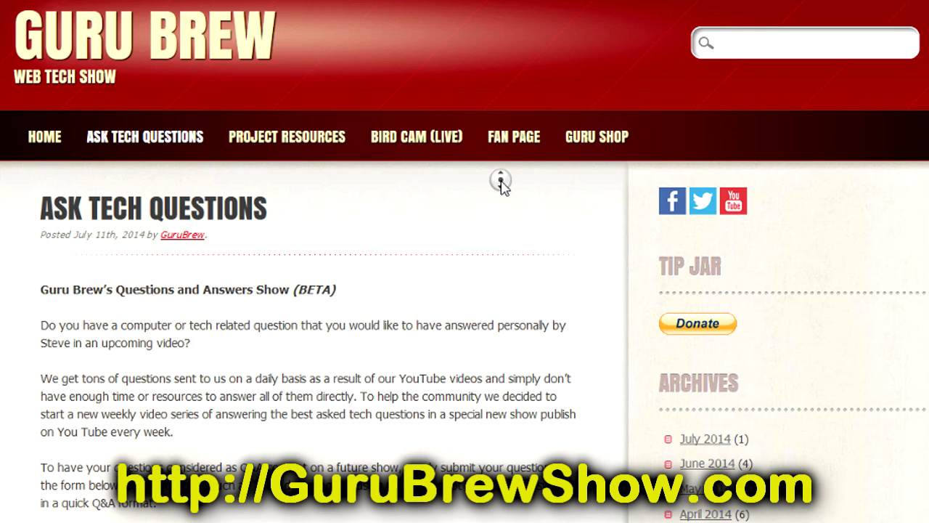
{"action": "type", "text": "Name@Your"}
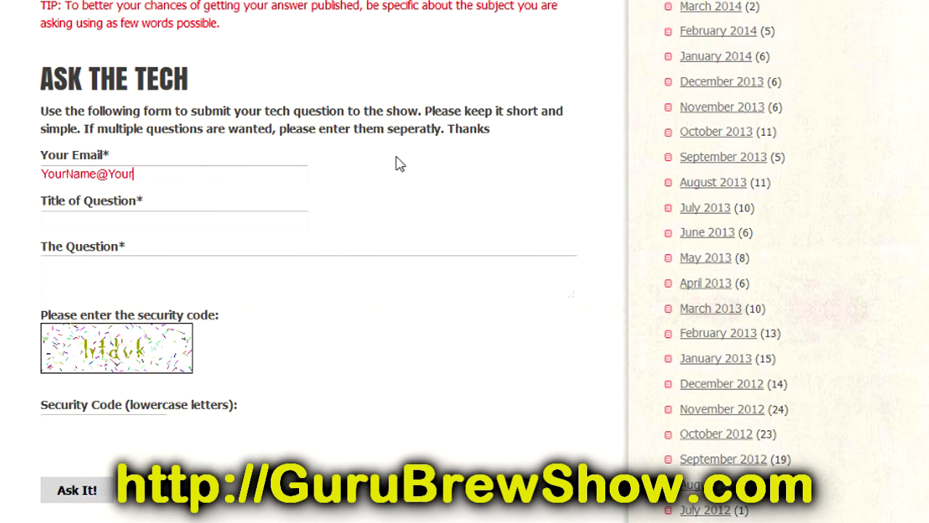
{"action": "type", "text": "Email.com"}
{"action": "key", "text": "Tab"}
{"action": "type", "text": "Question Title"}
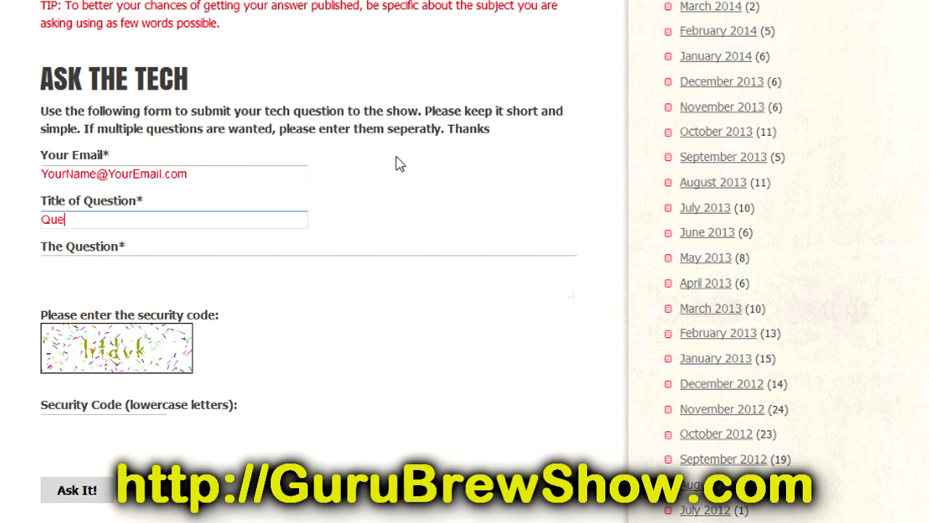
Enter 'Put your question here!' as the question and type the security code.
{"action": "key", "text": "Tab"}
{"action": "type", "text": "Put your question here!"}
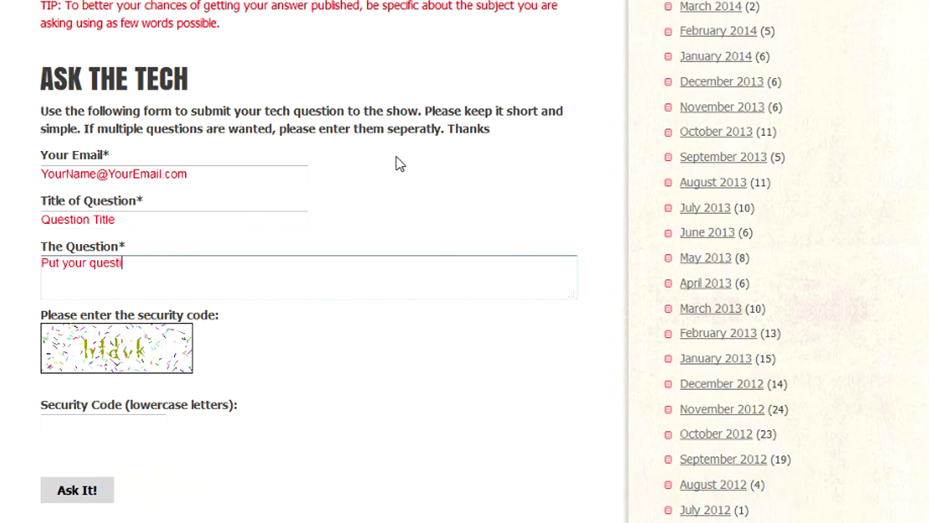
{"action": "left_click", "coordinate": [133, 426]}
{"action": "type", "text": "htd"}
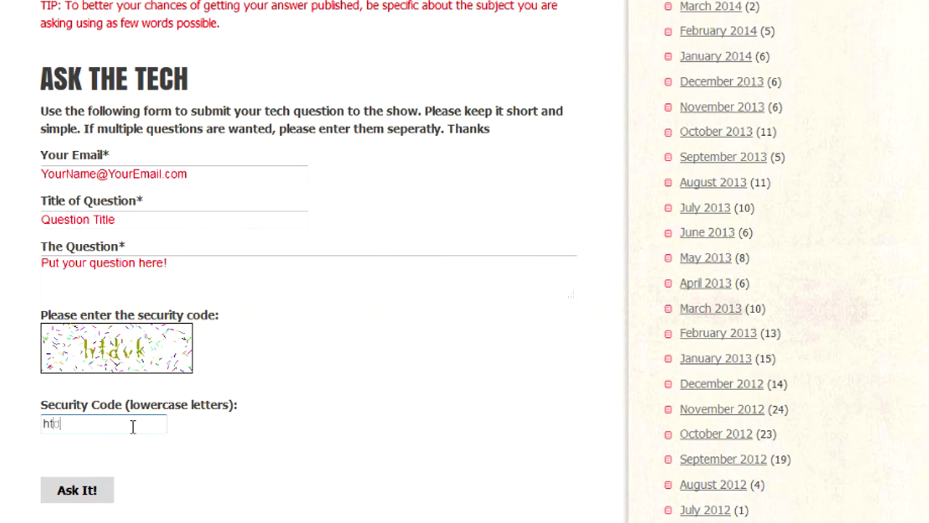